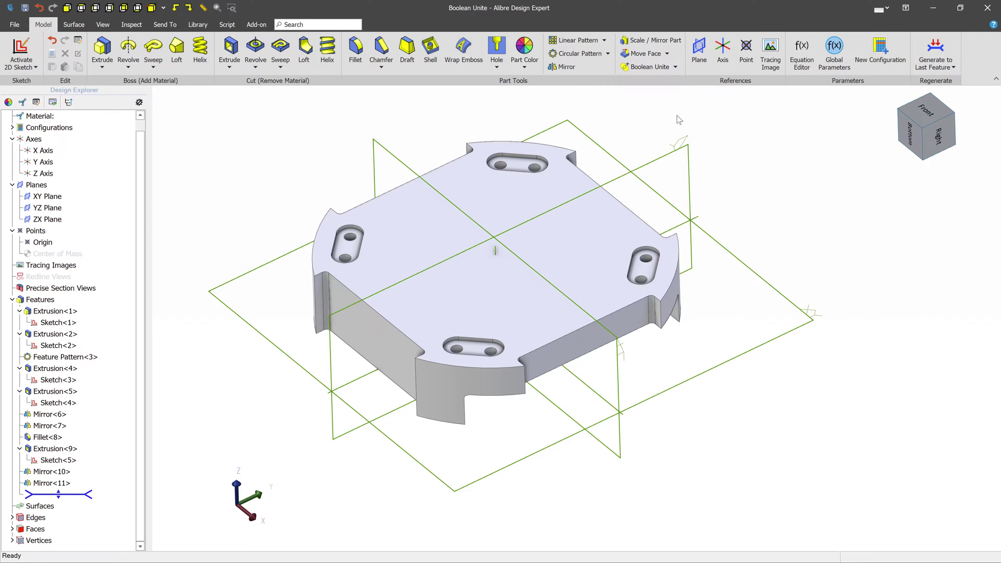
Browse the Boolean operations list and orbit to inspect the plate and logo part.
click(675, 68)
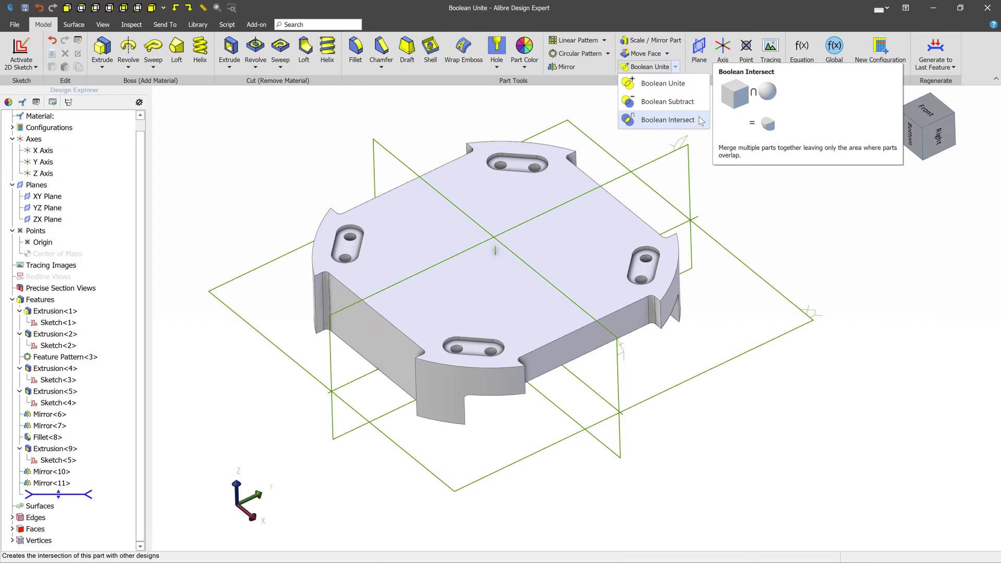
click(743, 207)
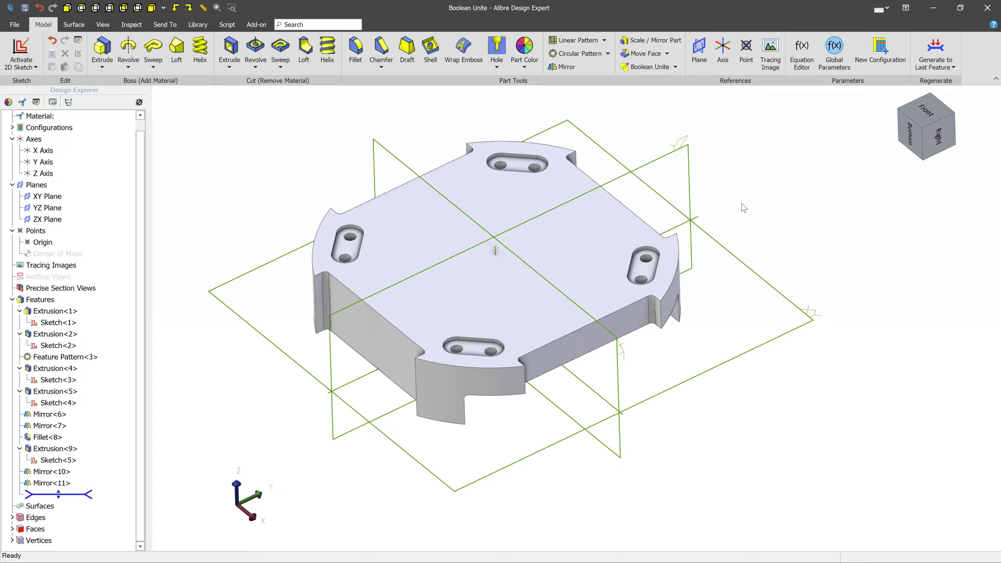
middle_drag(596, 246, 567, 252)
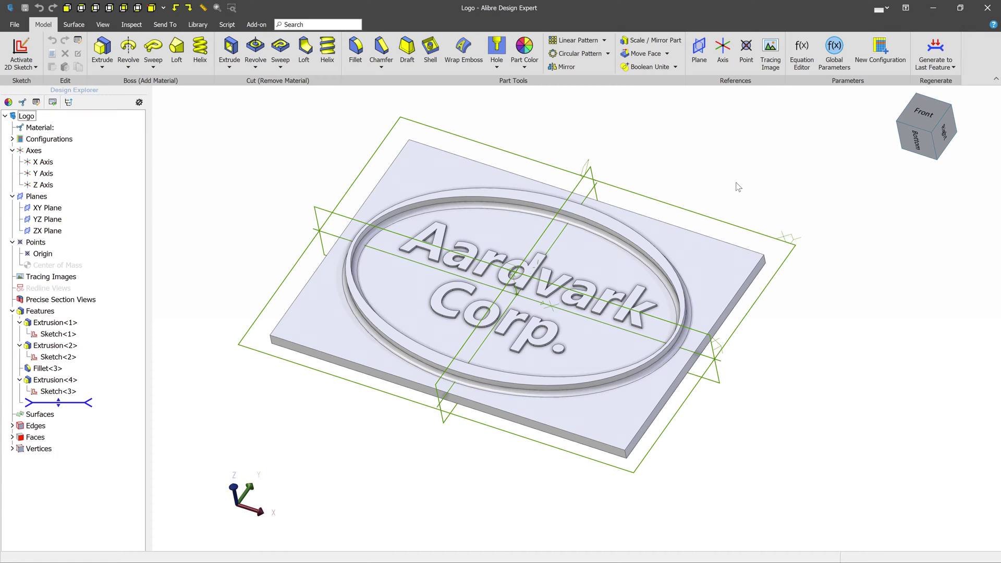
middle_drag(623, 253, 624, 253)
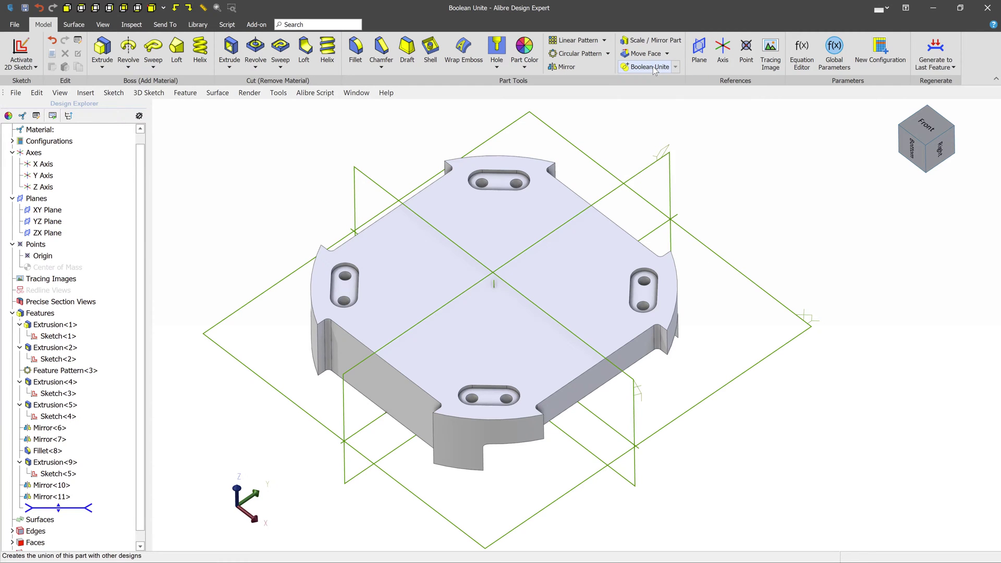
Start a Boolean Unite and insert one copy of the Logo part as a tool body.
click(653, 67)
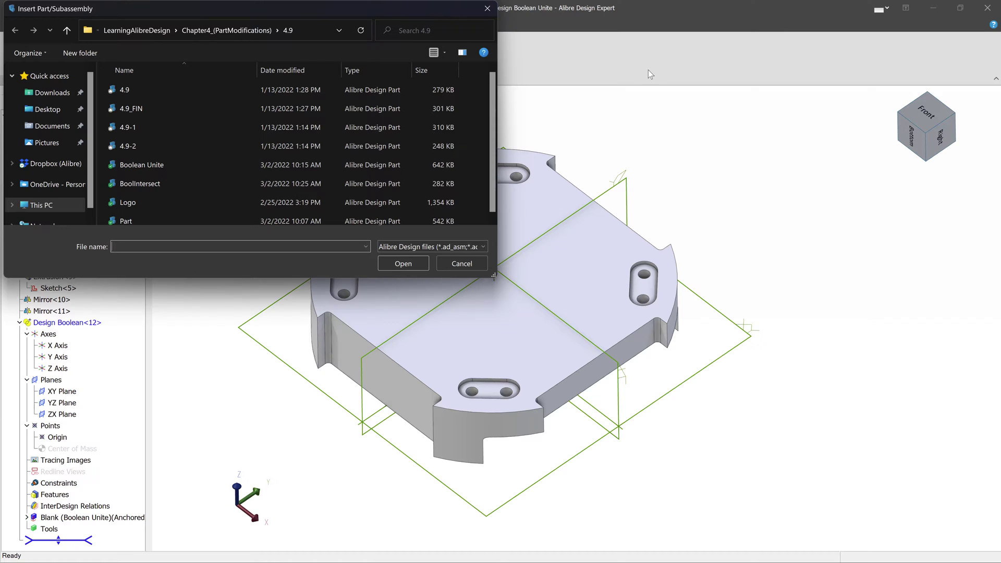
click(131, 207)
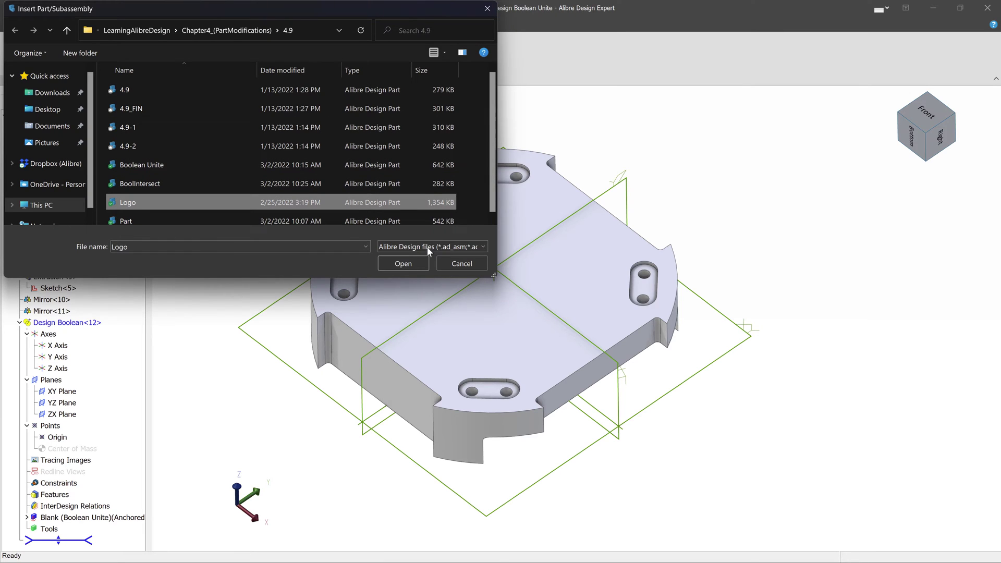
click(403, 263)
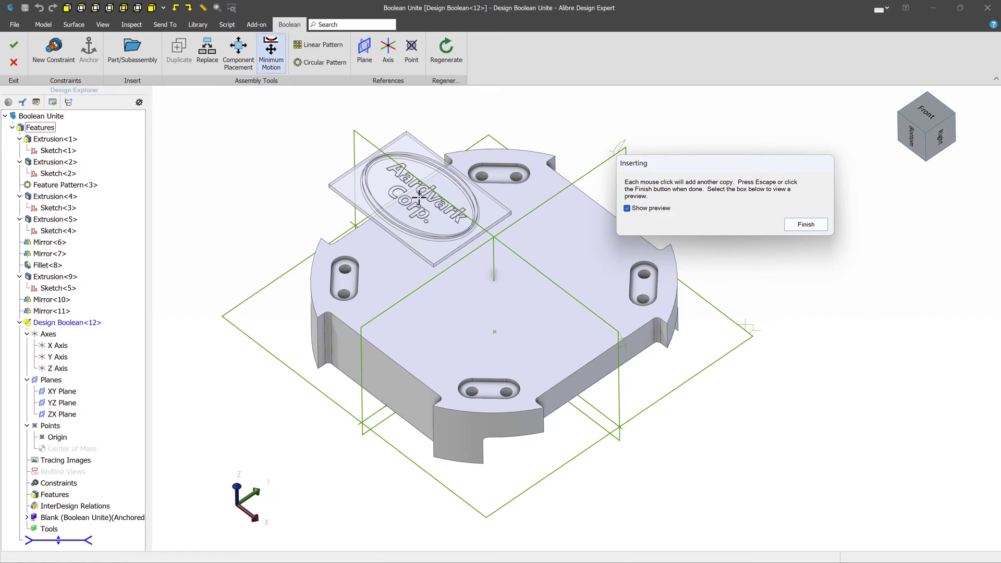
click(417, 197)
click(805, 224)
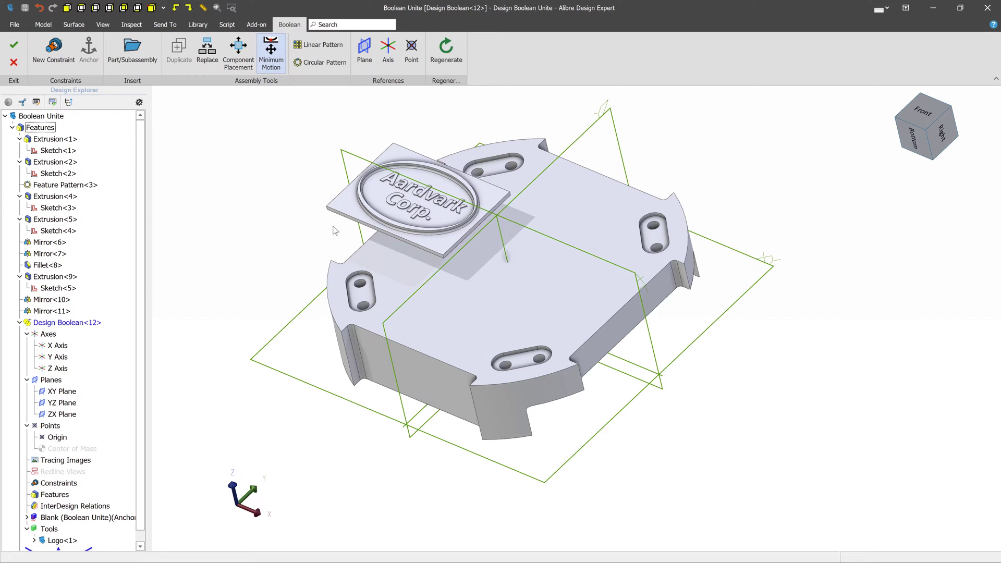
Show Reference Geometry for the inserted Logo tool to reveal its planes and axes.
right_click(349, 199)
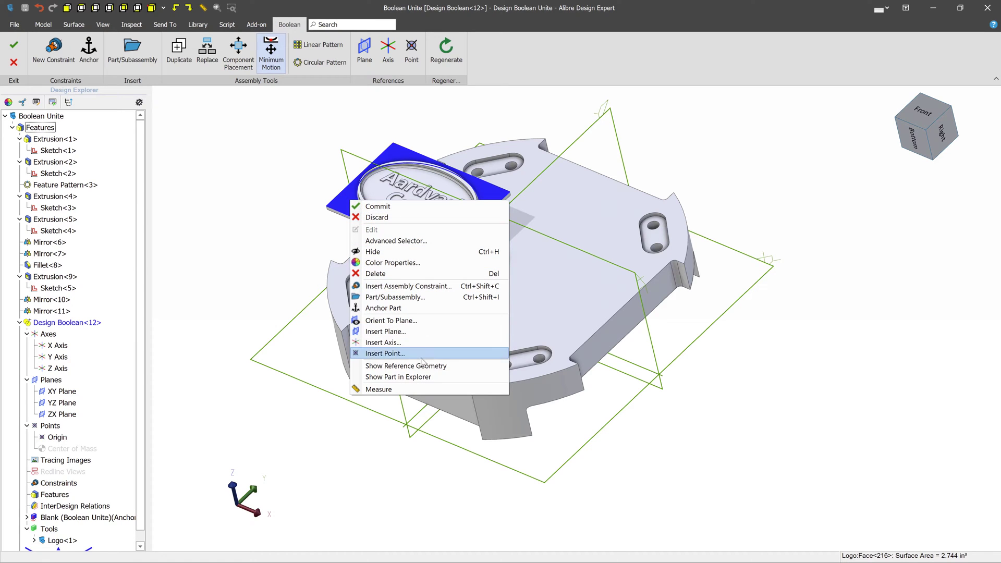
click(443, 366)
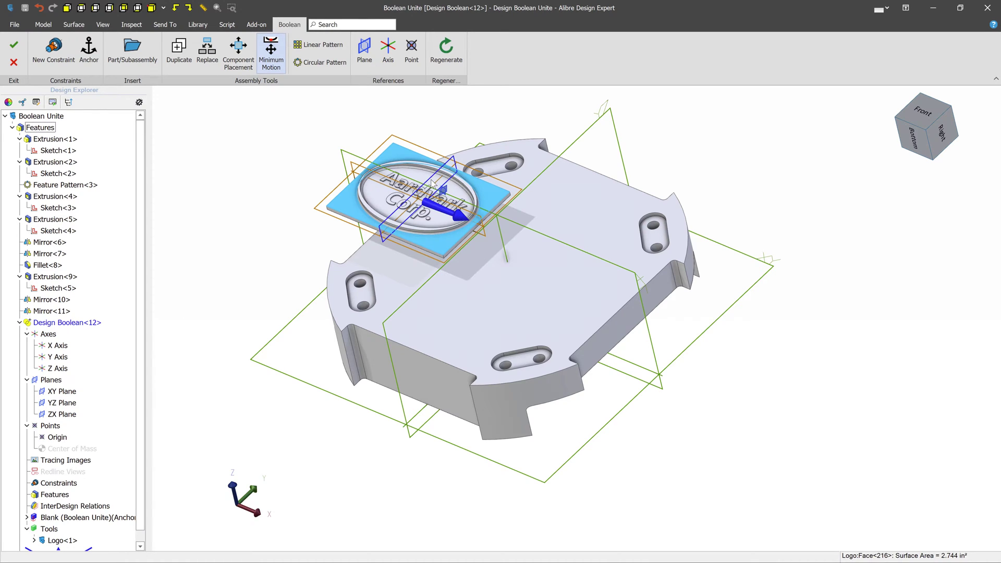
Clear the preselected geometry and make the logo's YZ plane coincident with the plate's YZ plane.
click(76, 59)
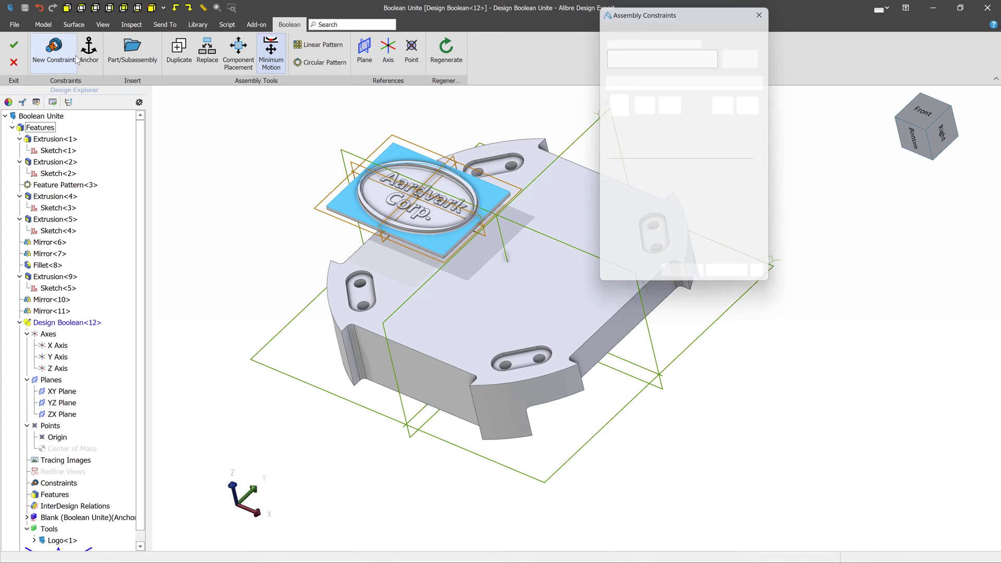
right_click(637, 57)
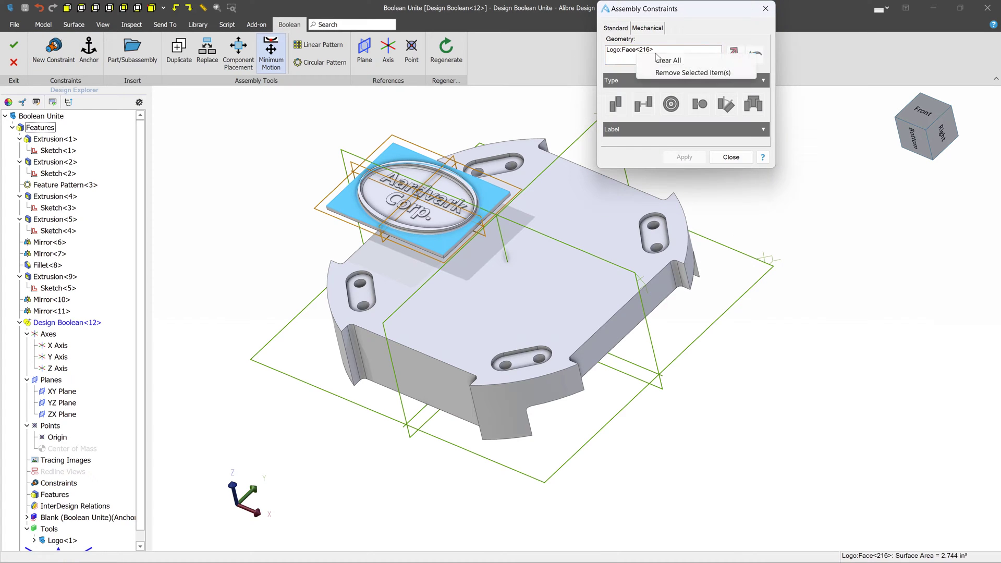
click(652, 65)
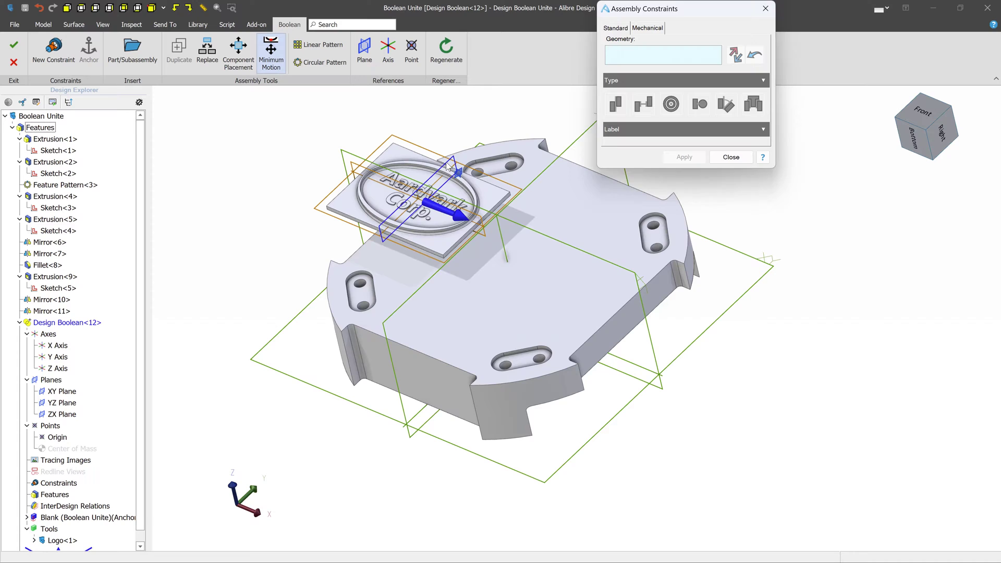
click(447, 168)
click(580, 144)
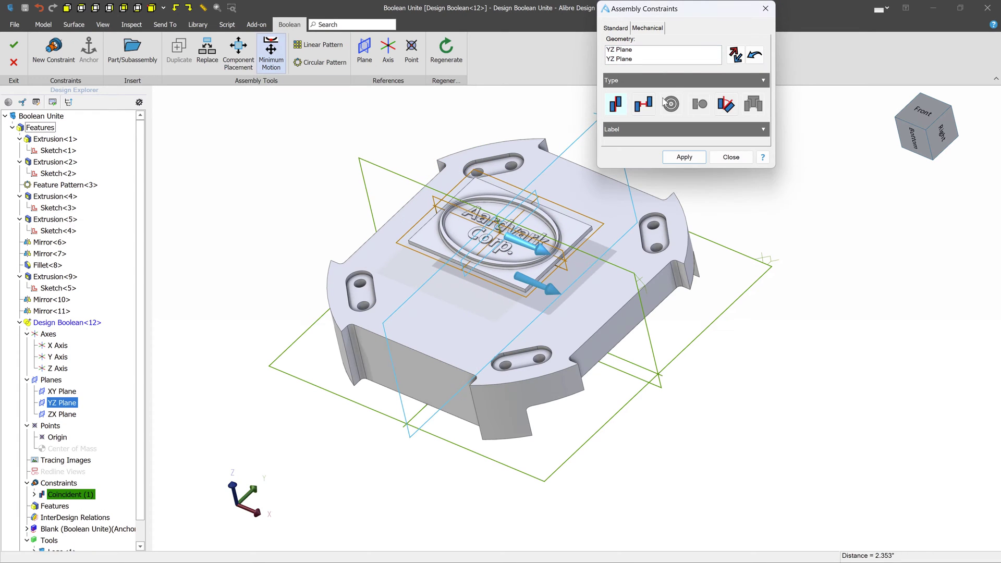
click(685, 157)
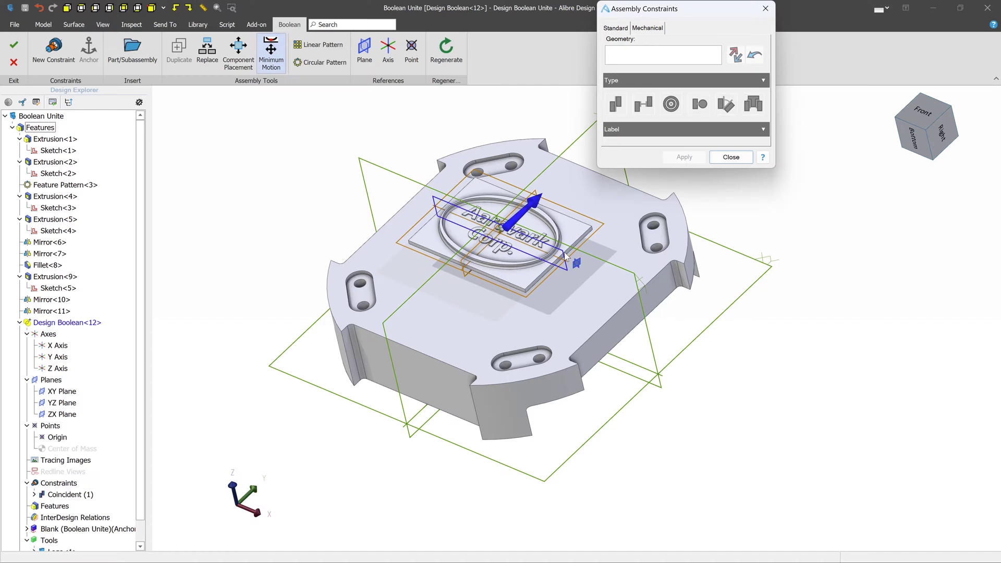
Make the logo's ZX plane coincident with the plate's, and seat the logo face on the top face.
click(573, 259)
click(584, 256)
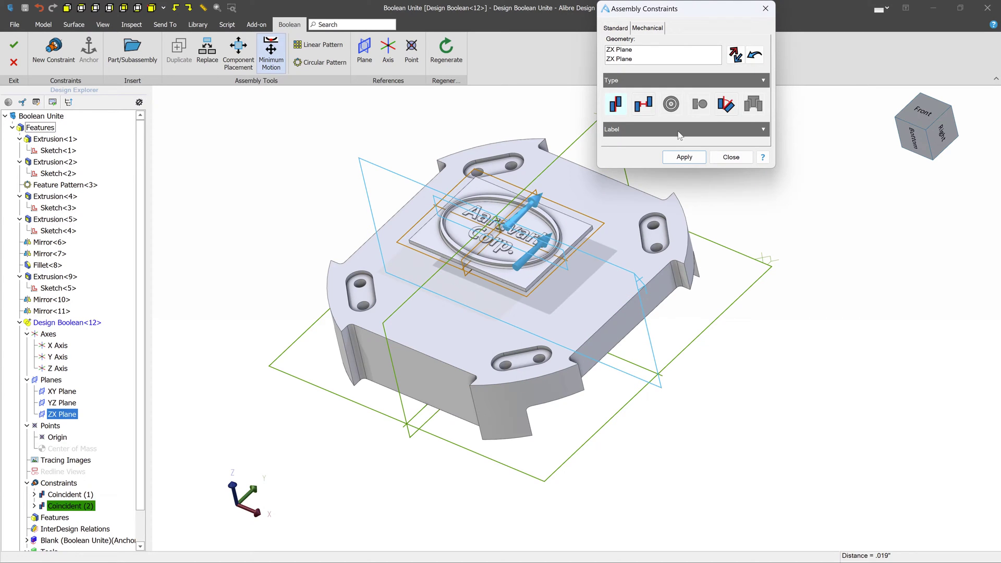
click(684, 157)
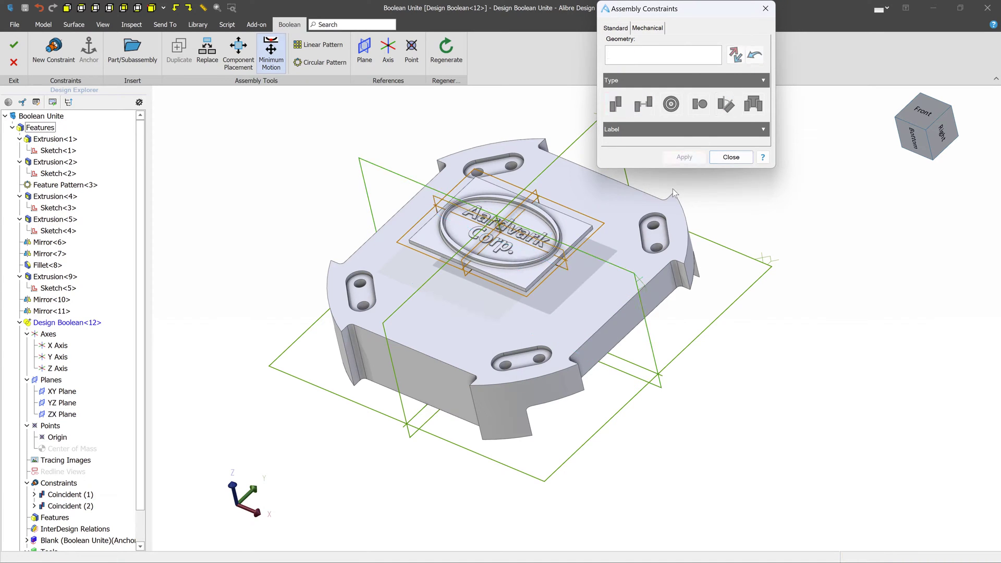
click(613, 234)
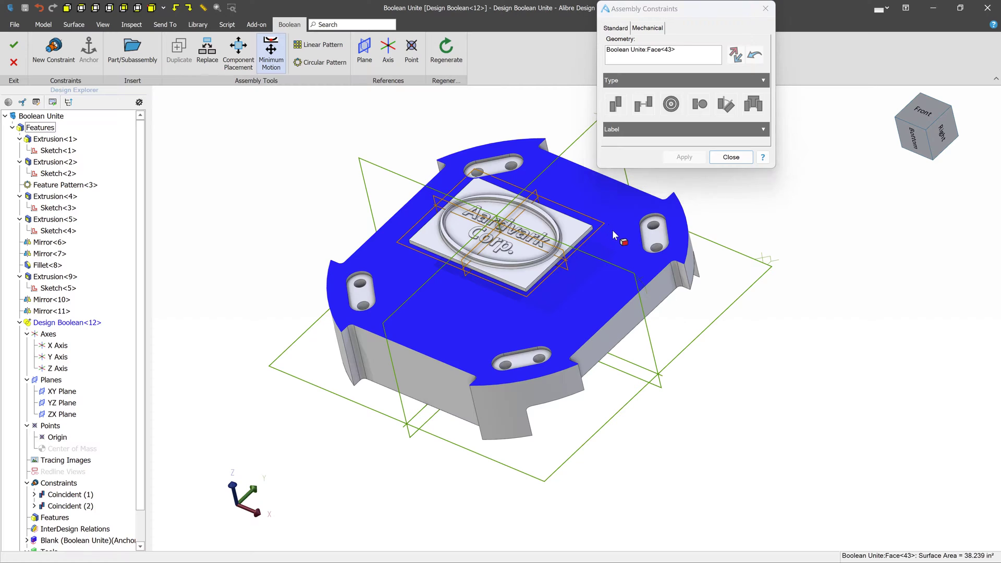
click(582, 235)
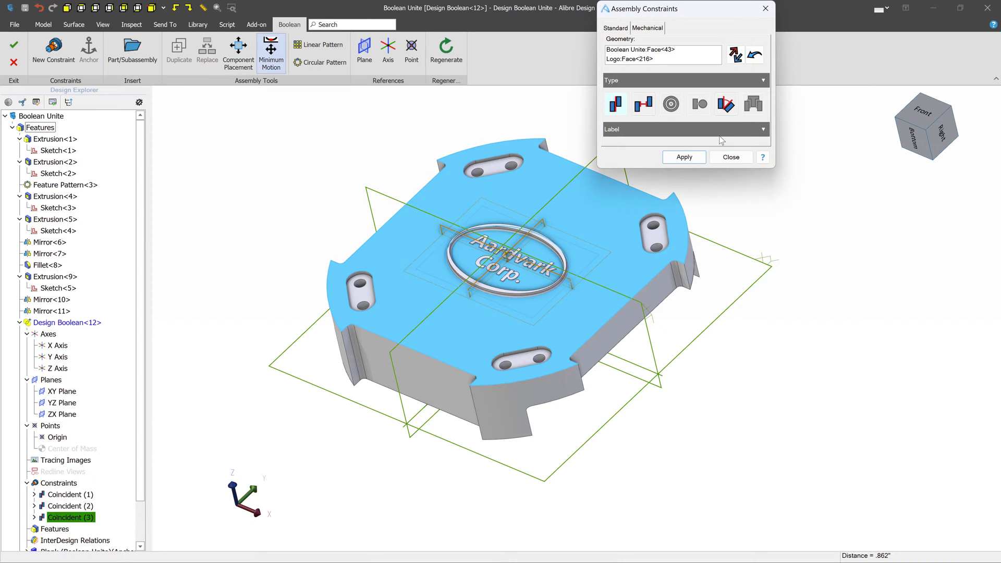
click(684, 157)
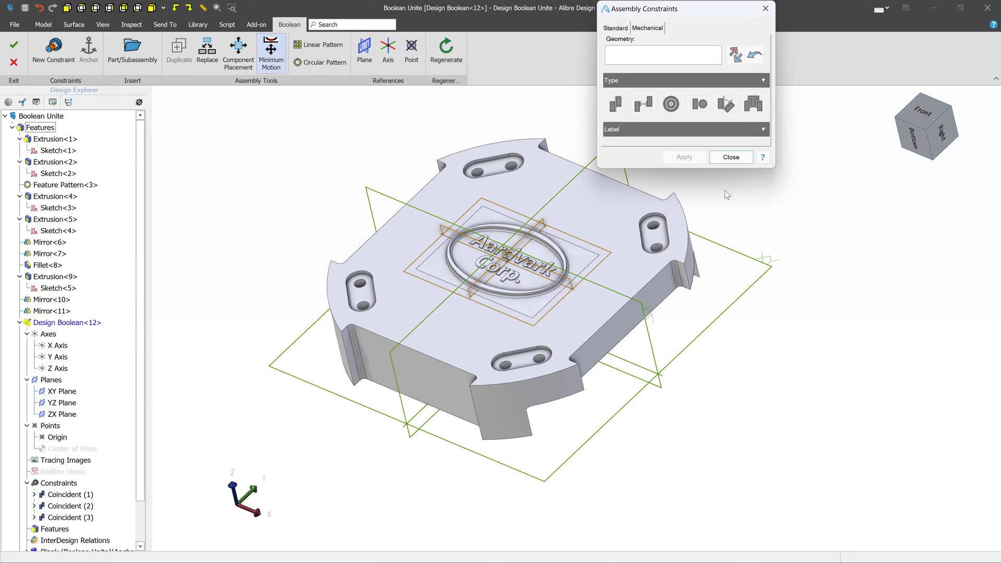
click(731, 157)
Commit the Boolean Unite and orbit to inspect the logo embossed on the plate.
middle_drag(737, 179, 678, 219)
scroll(645, 253, up, 5)
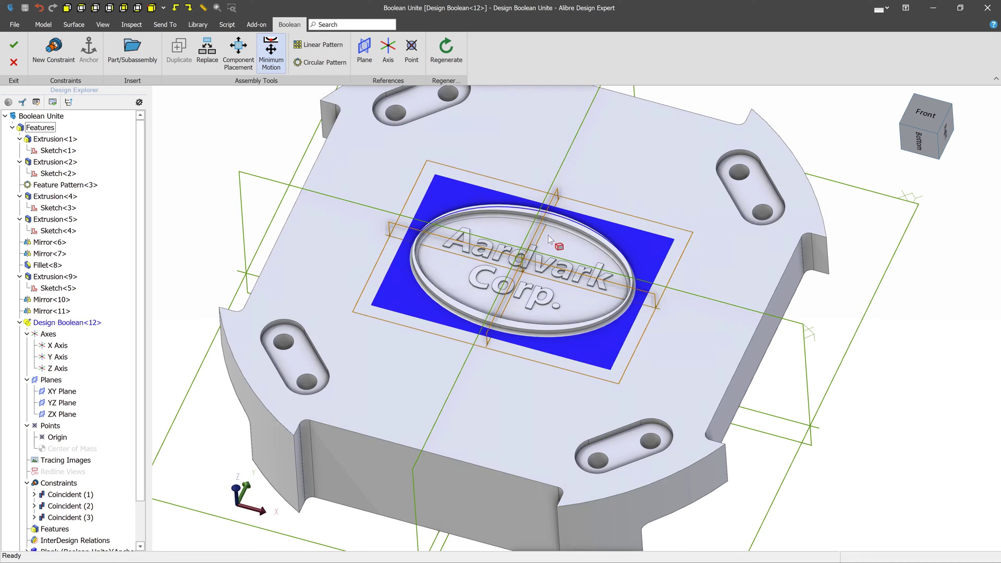
click(13, 45)
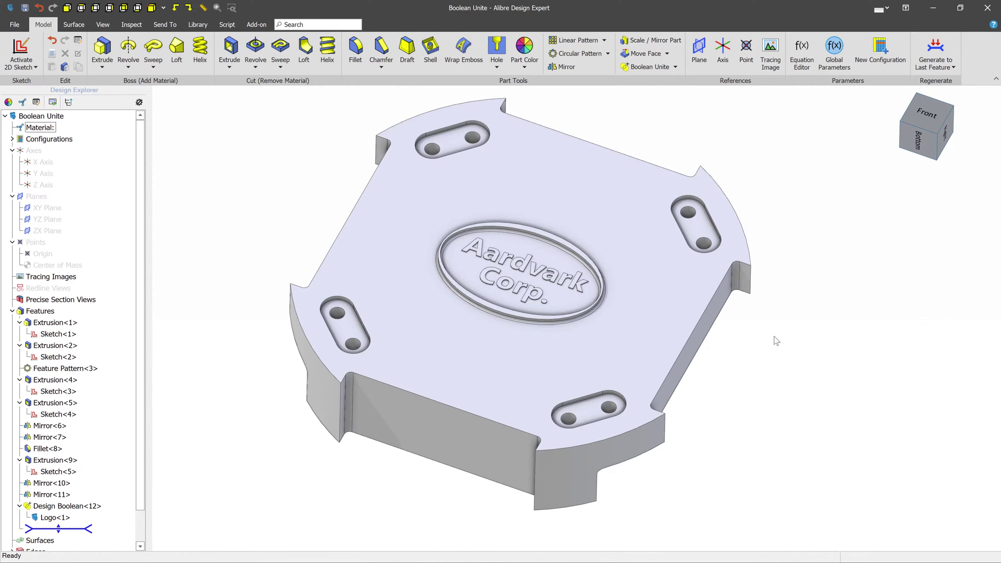
mouse_move(573, 292)
middle_down()
mouse_move(584, 298)
mouse_move(572, 292)
middle_up()
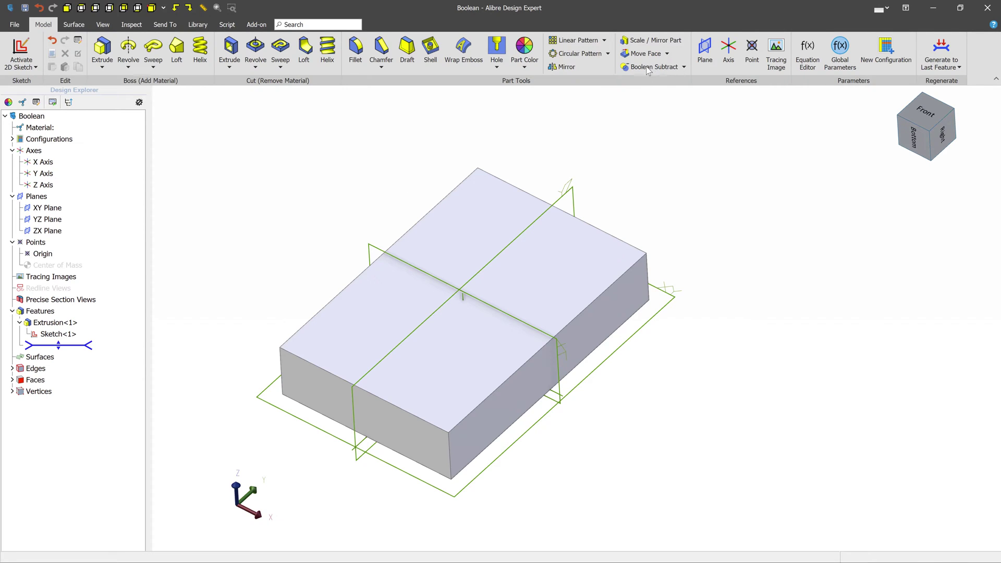
Start a Boolean Subtract and insert one copy of the Part file beside the block as Part<1>.
click(664, 68)
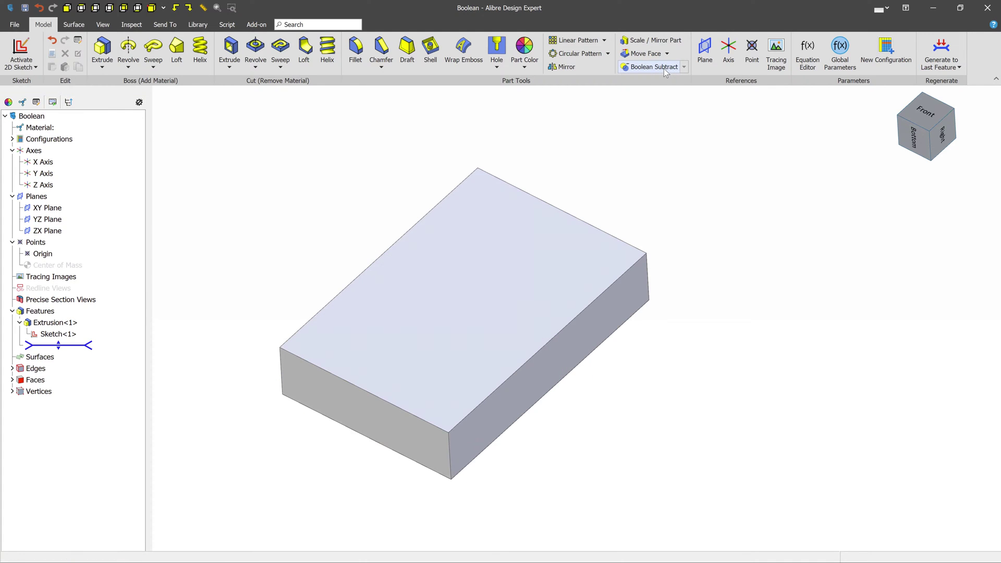
click(128, 219)
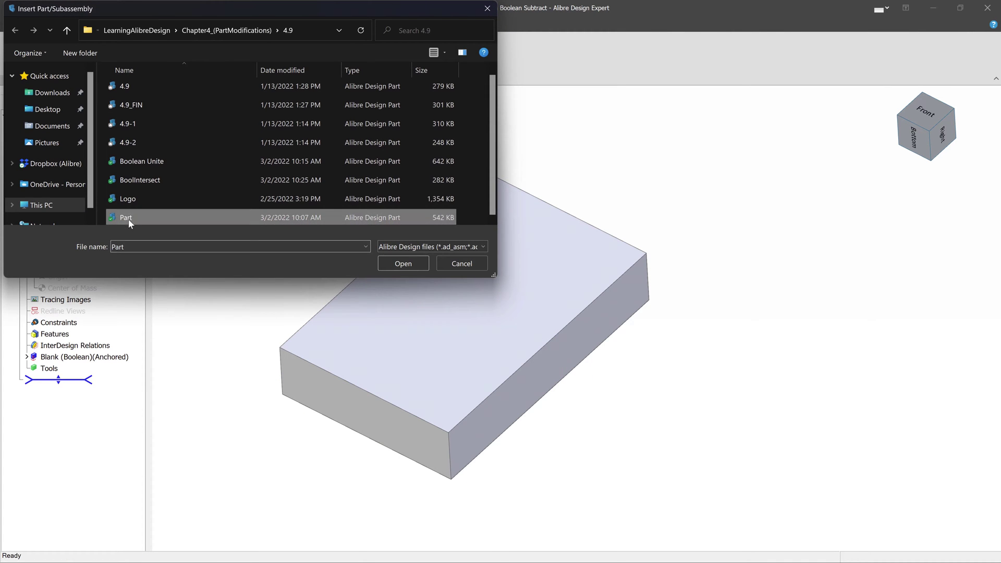
click(403, 264)
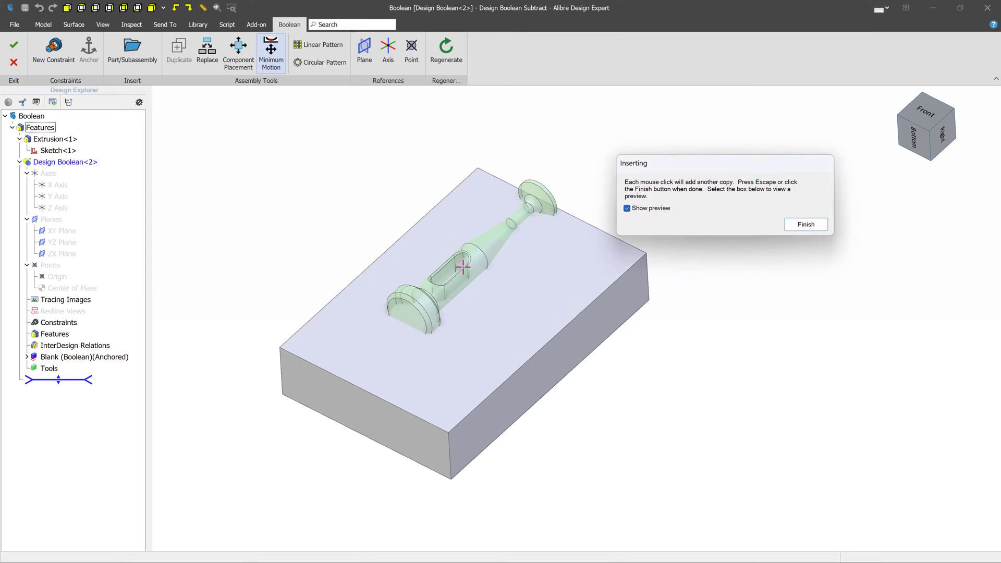
click(370, 216)
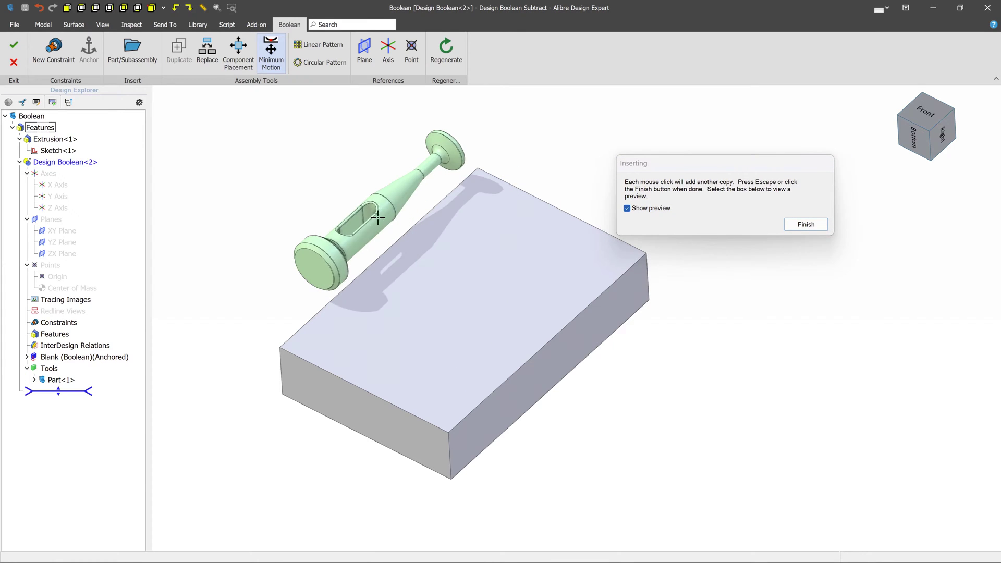
click(805, 224)
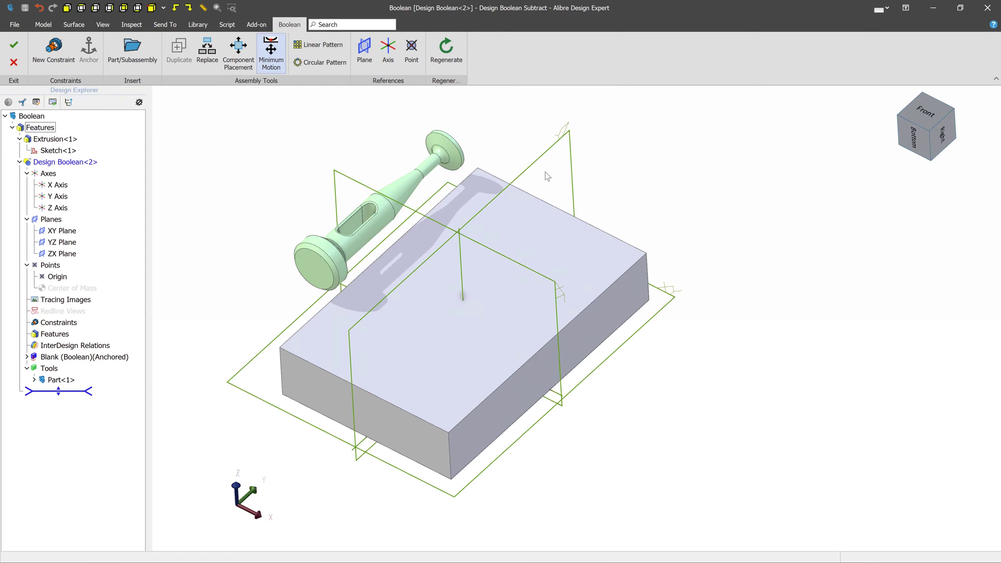
Make Part<1>'s YZ plane coincident with the block's, and its XY plane with the block's top face.
right_click(410, 185)
click(493, 351)
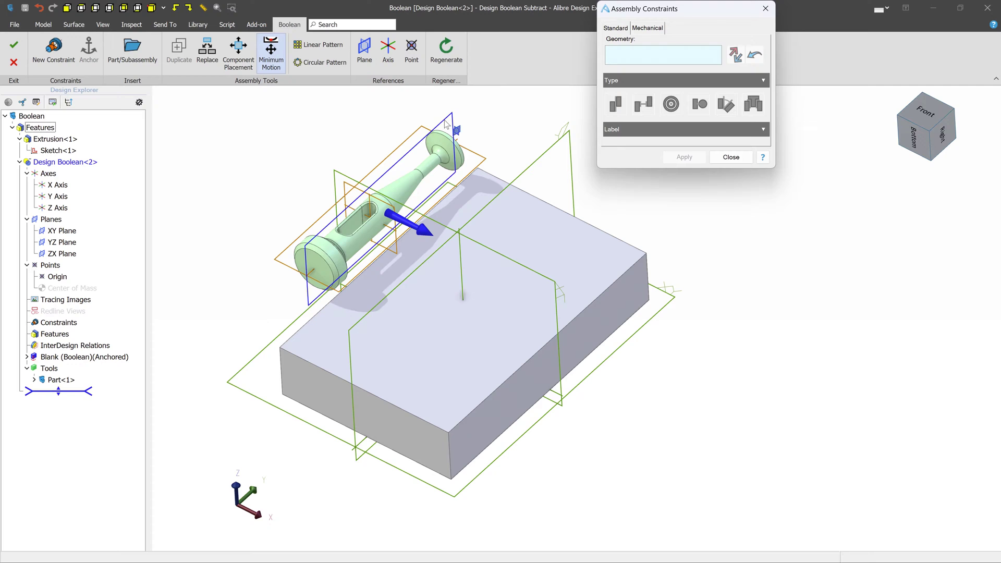
click(446, 124)
click(547, 166)
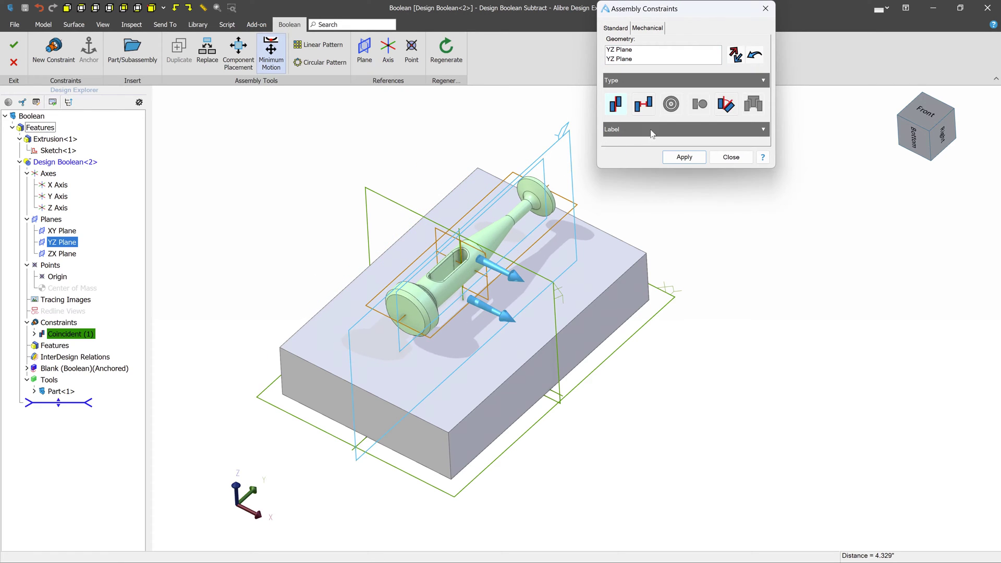
click(694, 158)
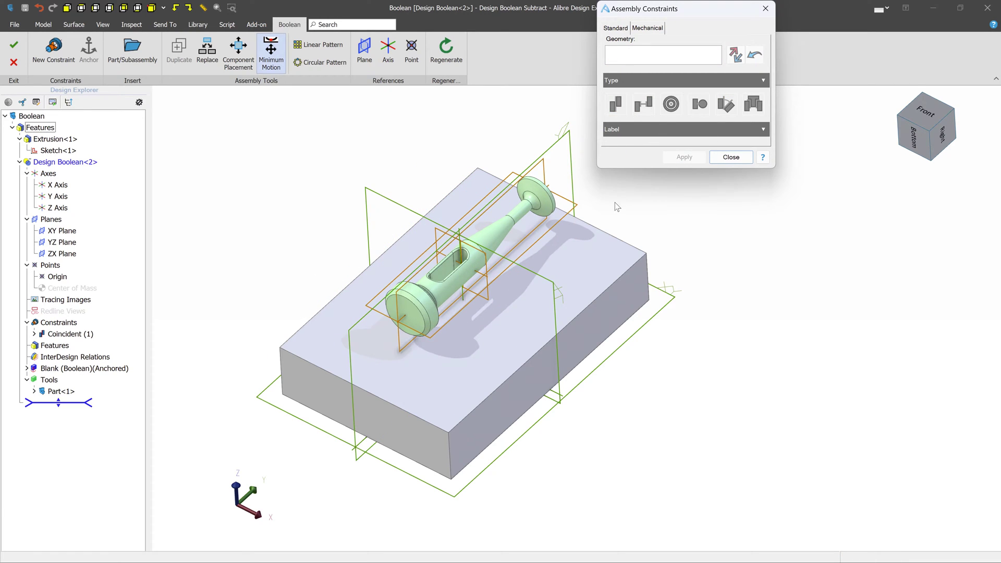
click(564, 215)
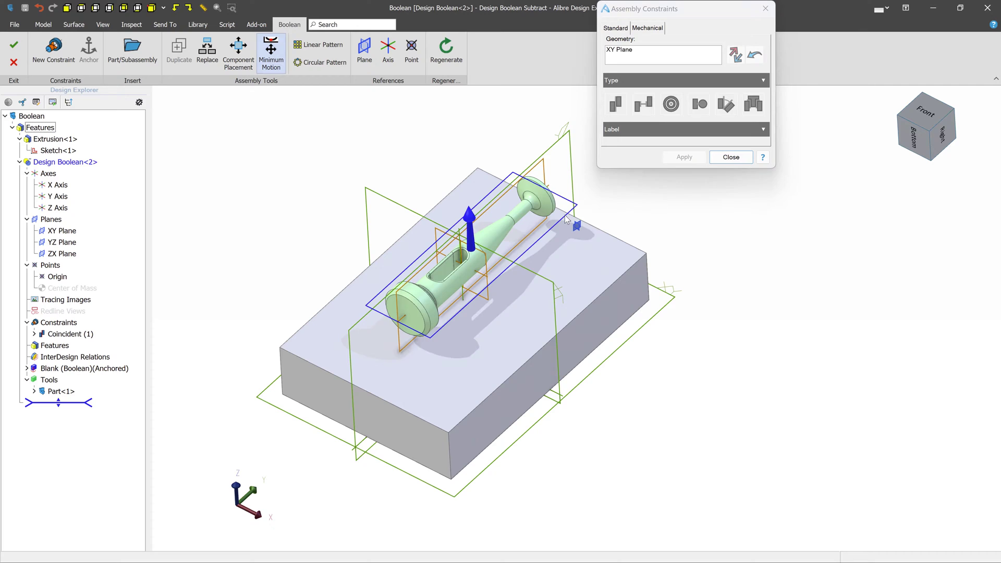
click(579, 259)
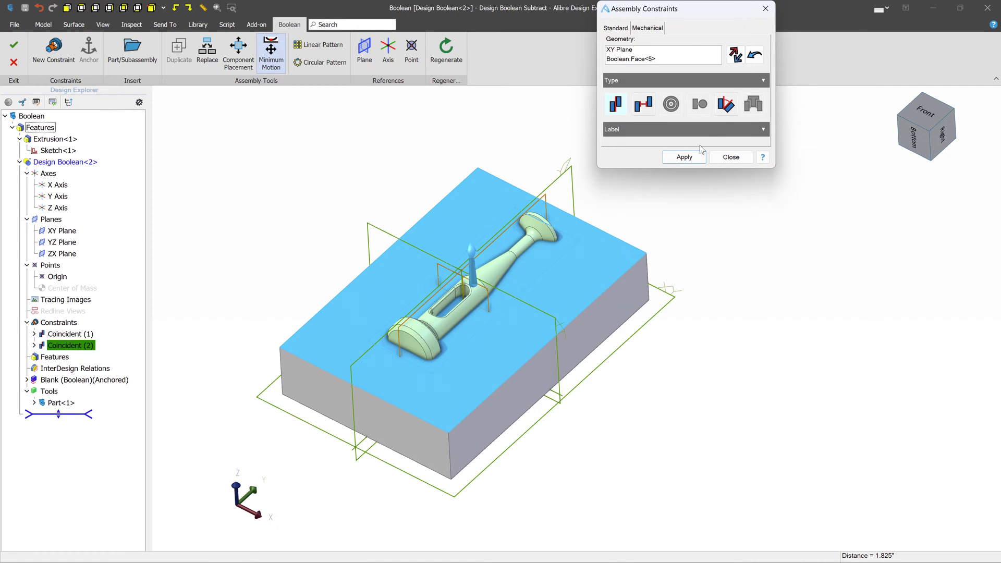
click(693, 157)
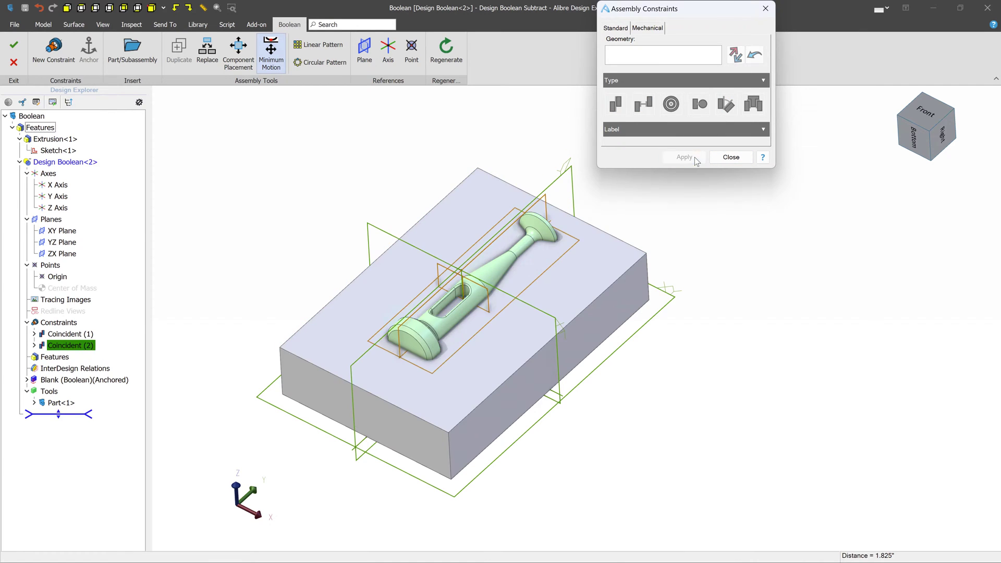
Close the constraints, commit the Boolean Subtract, and orbit to inspect the handle-shaped cavity.
click(732, 157)
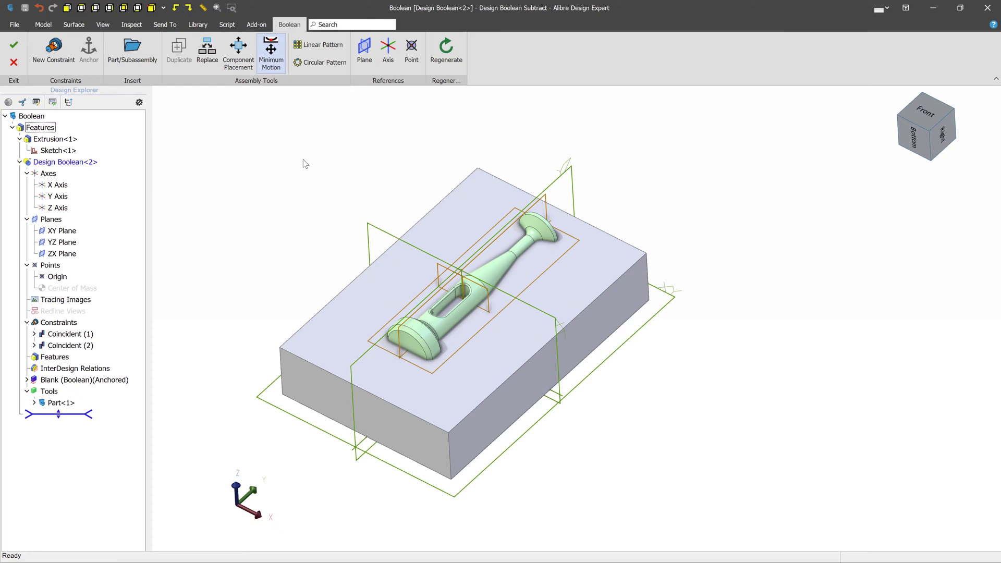
click(16, 48)
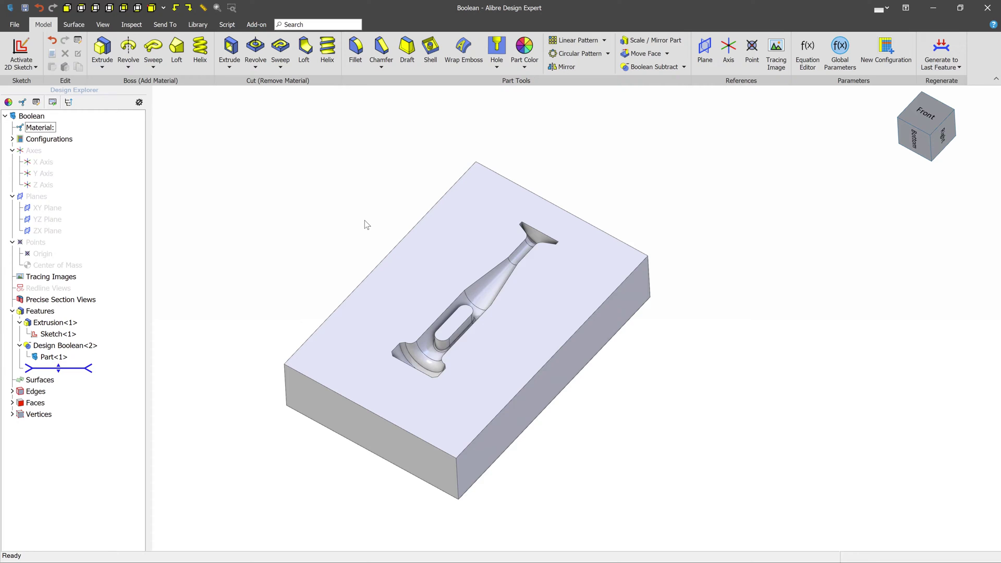
middle_drag(364, 220, 452, 274)
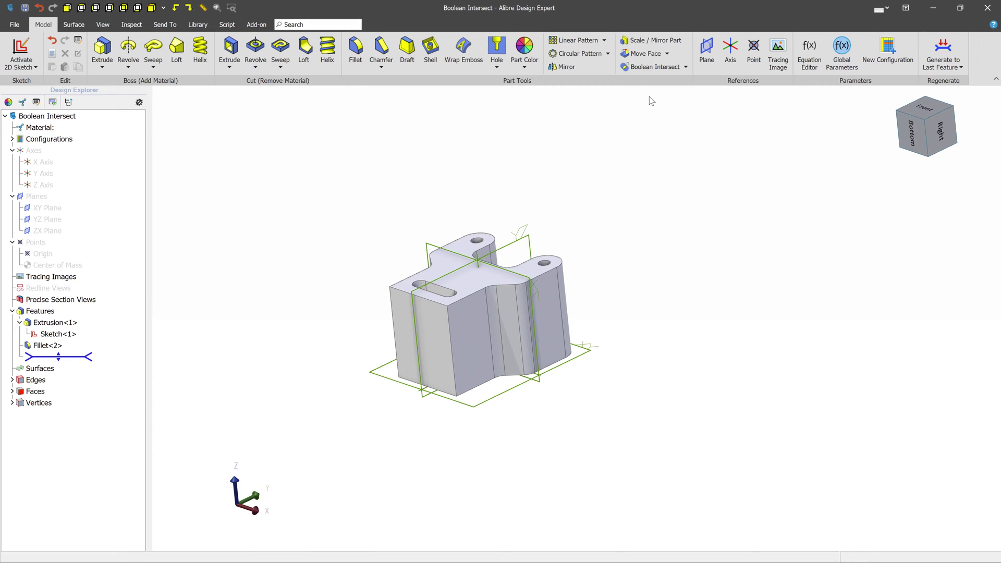
Start a Boolean Intersect and place one copy of BoolIntersect above the block.
click(659, 66)
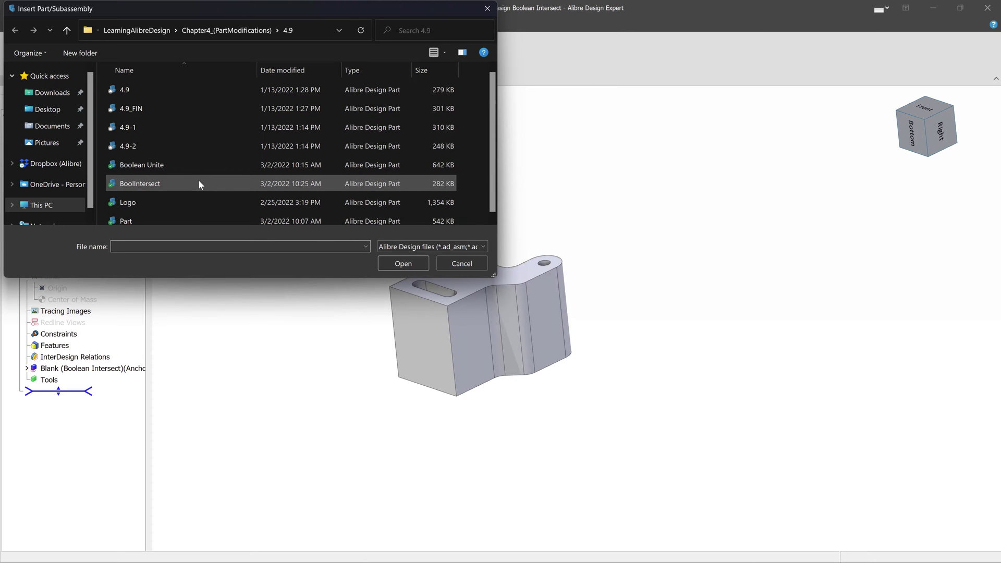
click(199, 183)
click(404, 263)
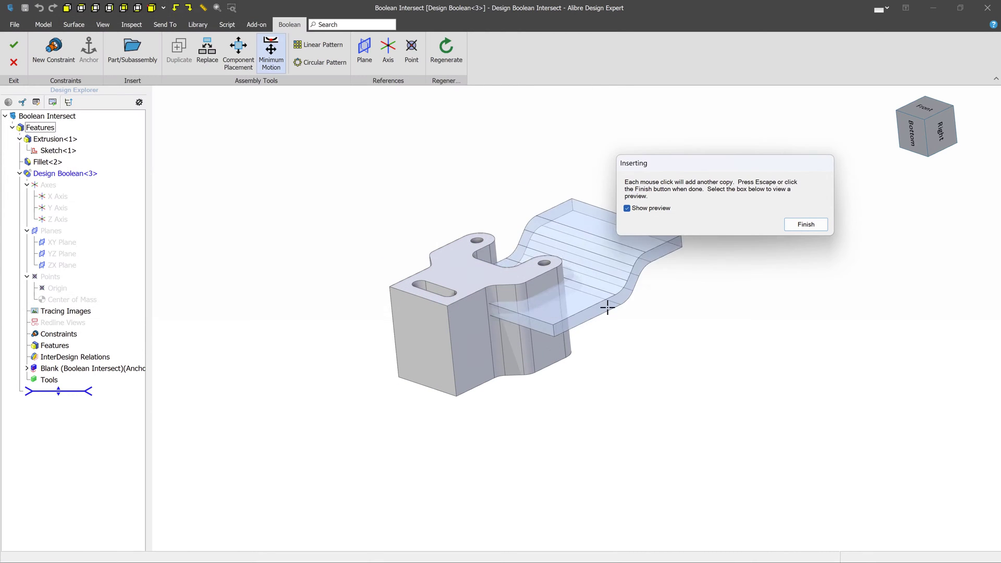
click(452, 217)
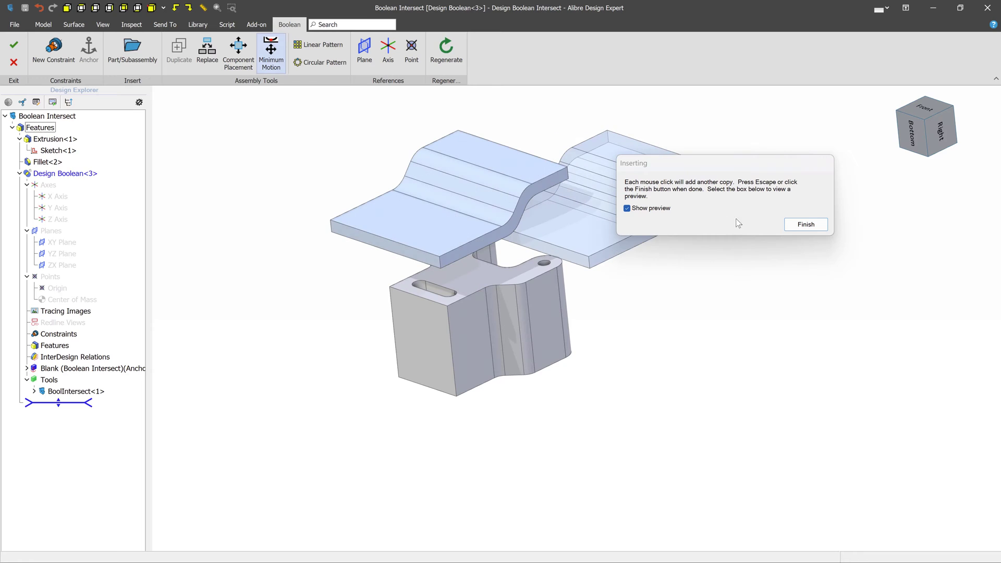
click(806, 225)
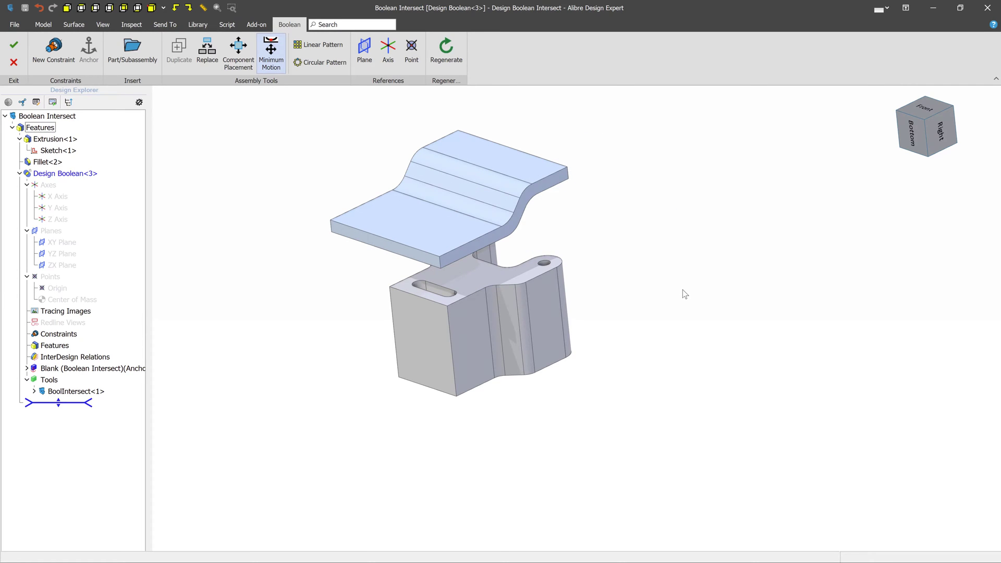
Show the plate's reference geometry and make its YZ plane coincident with the block's YZ plane.
right_click(480, 157)
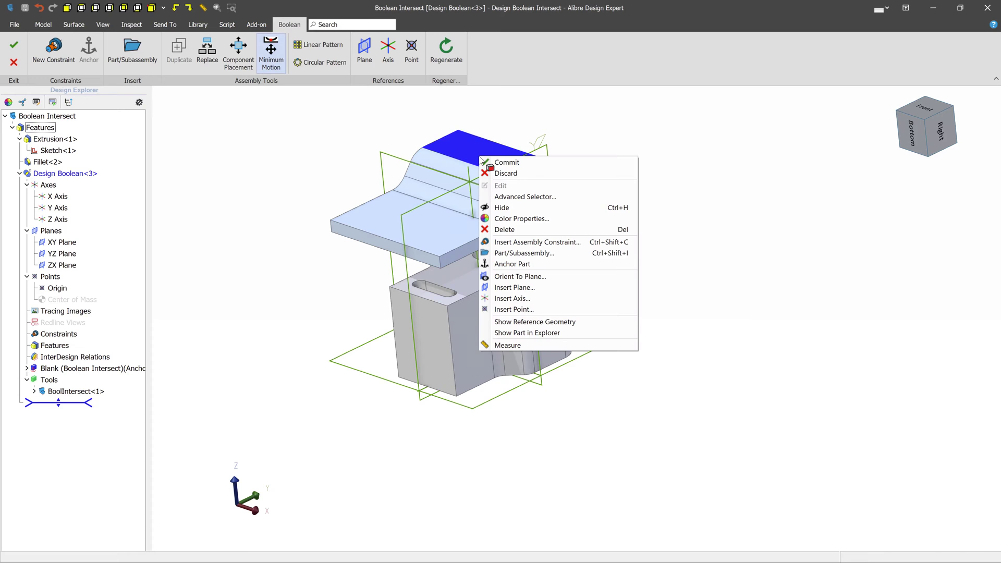
click(586, 325)
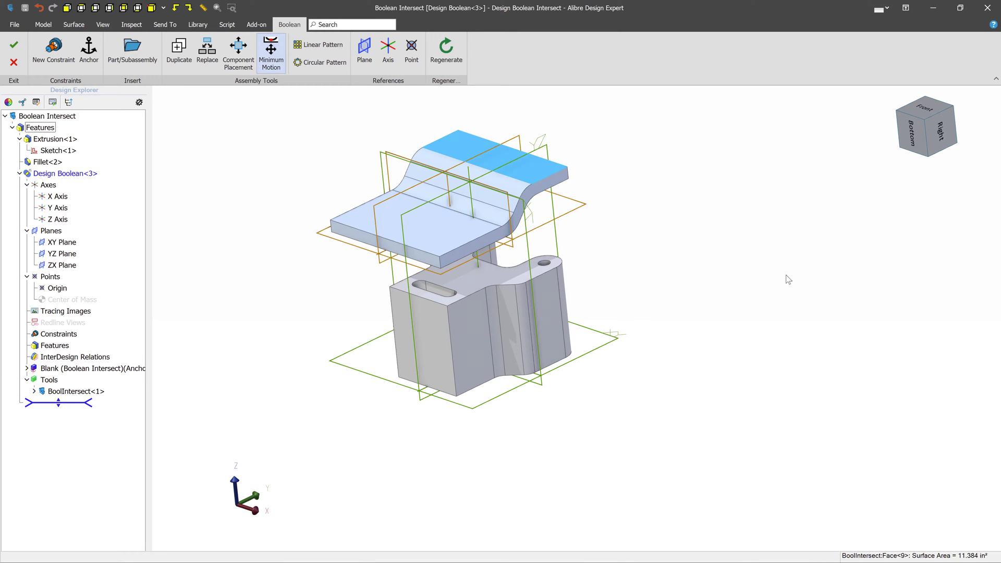
click(47, 50)
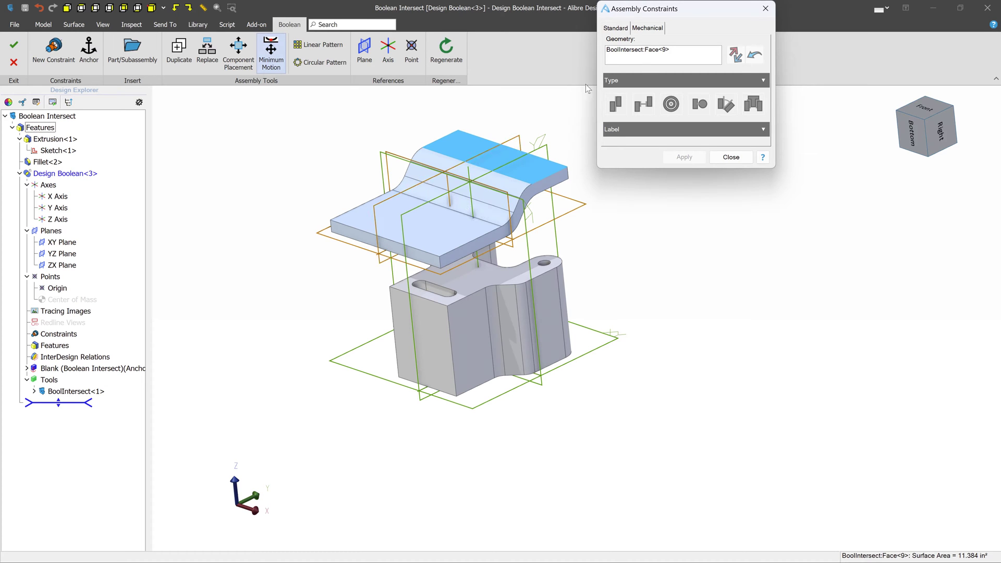
right_click(641, 54)
click(671, 60)
click(416, 211)
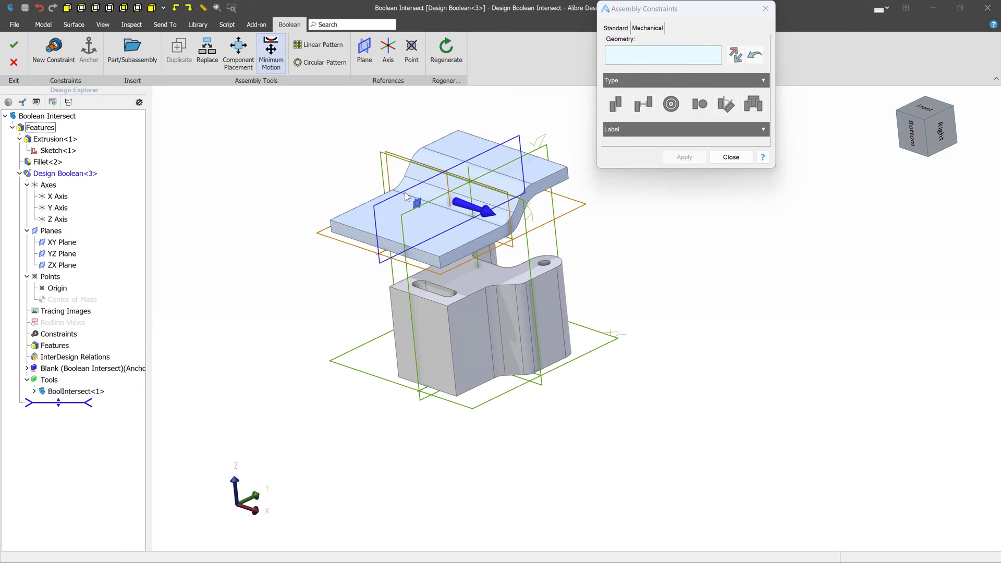
click(530, 284)
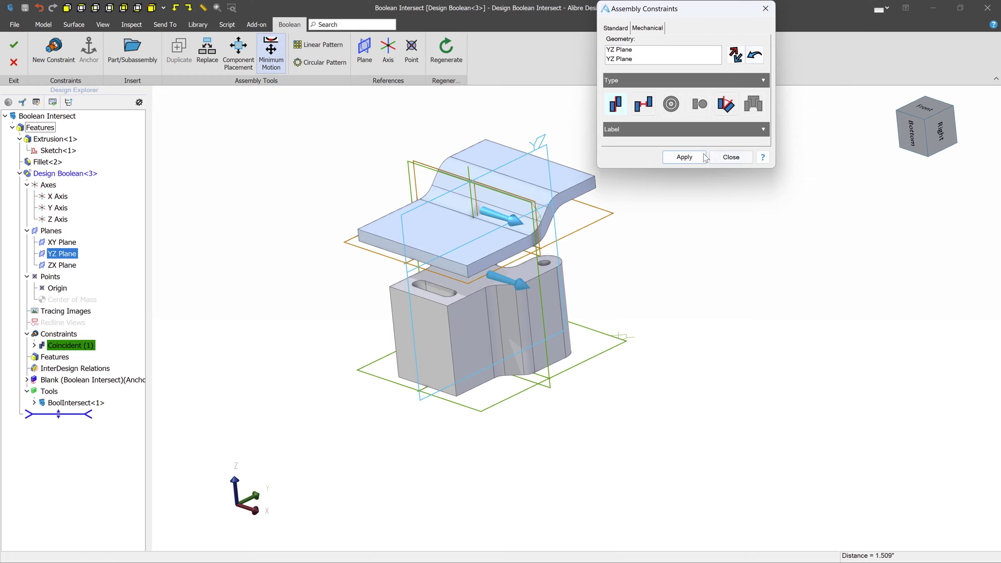
click(685, 157)
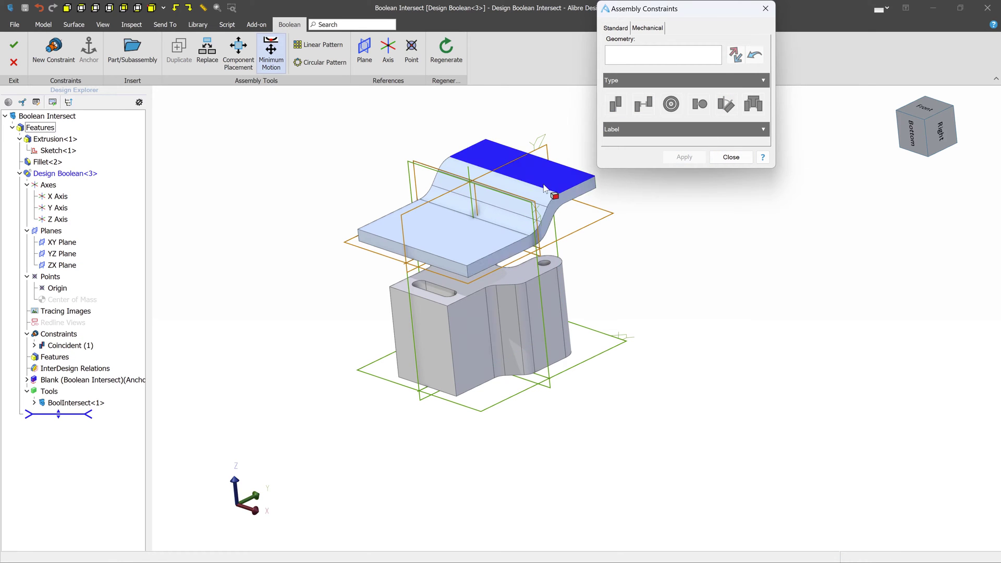
Make the plate's ZX plane coincident with the block's, then drag the plate down through the block.
click(537, 210)
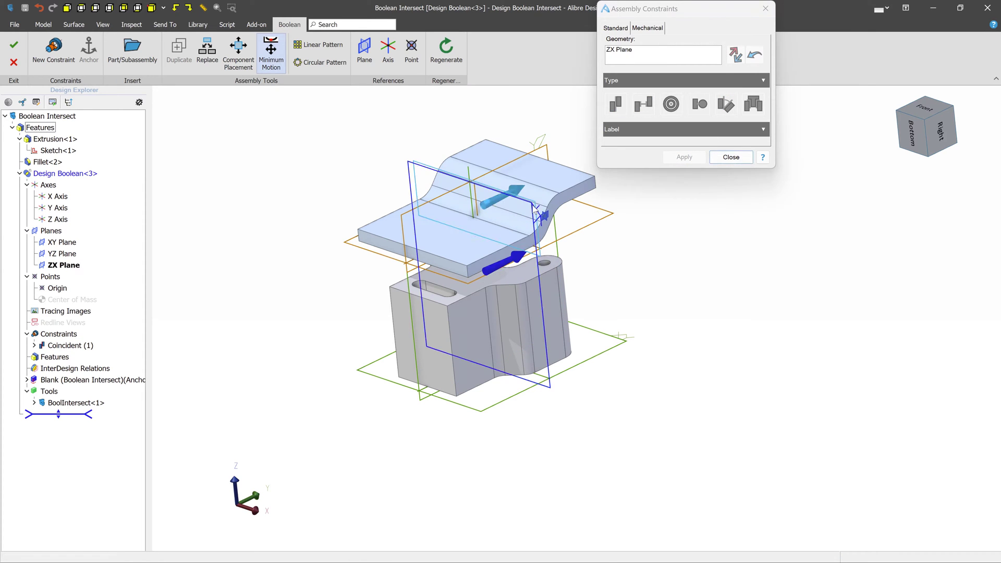
click(552, 225)
click(683, 157)
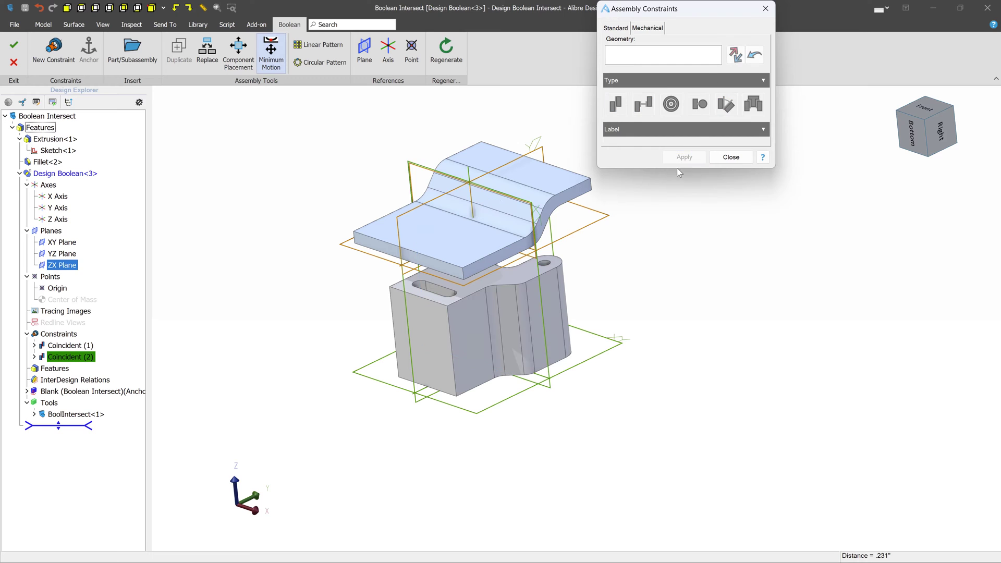
drag(560, 190, 555, 291)
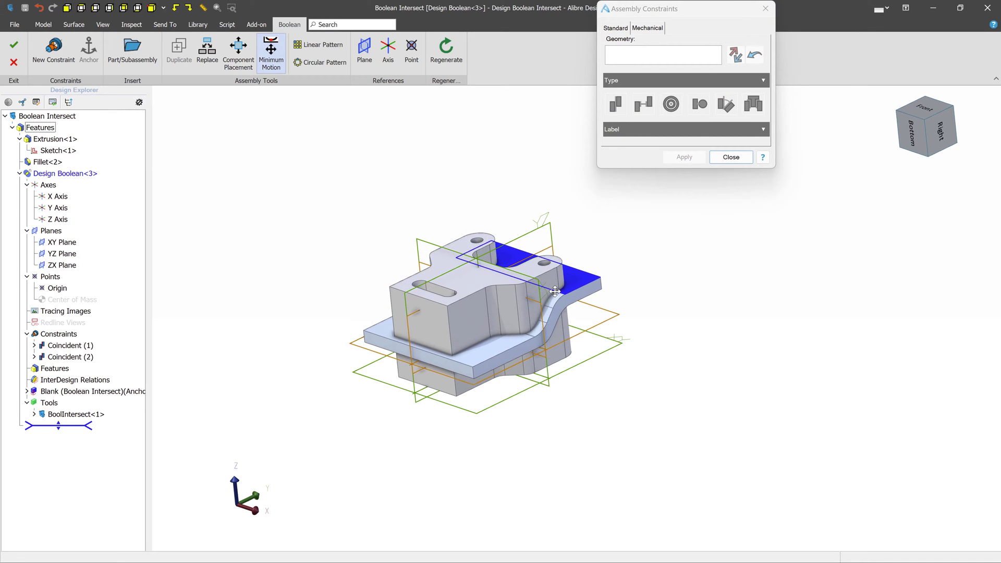
middle_drag(704, 263, 702, 271)
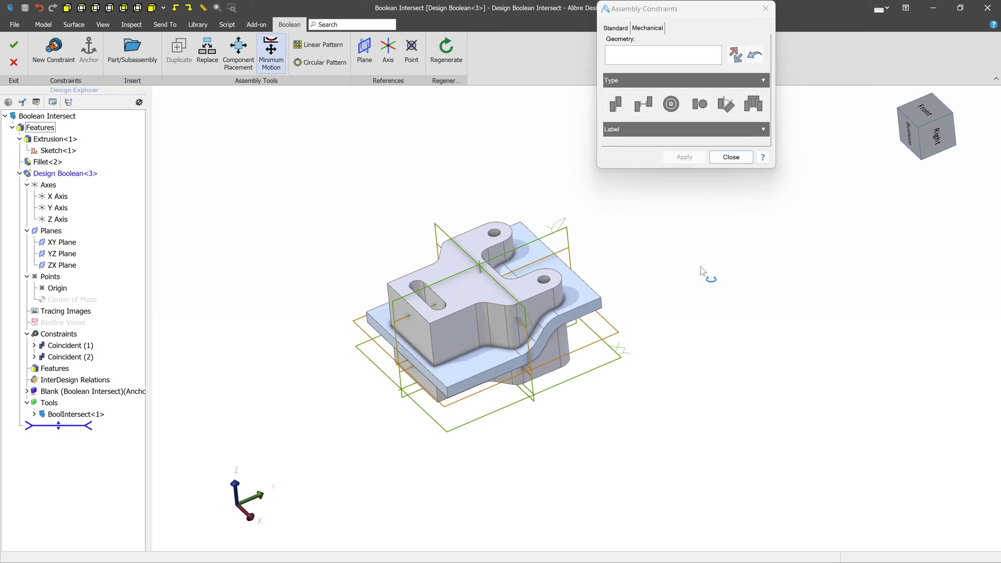
Close the constraints, commit the Boolean Intersect, and zoom in on the resulting bracket.
click(730, 157)
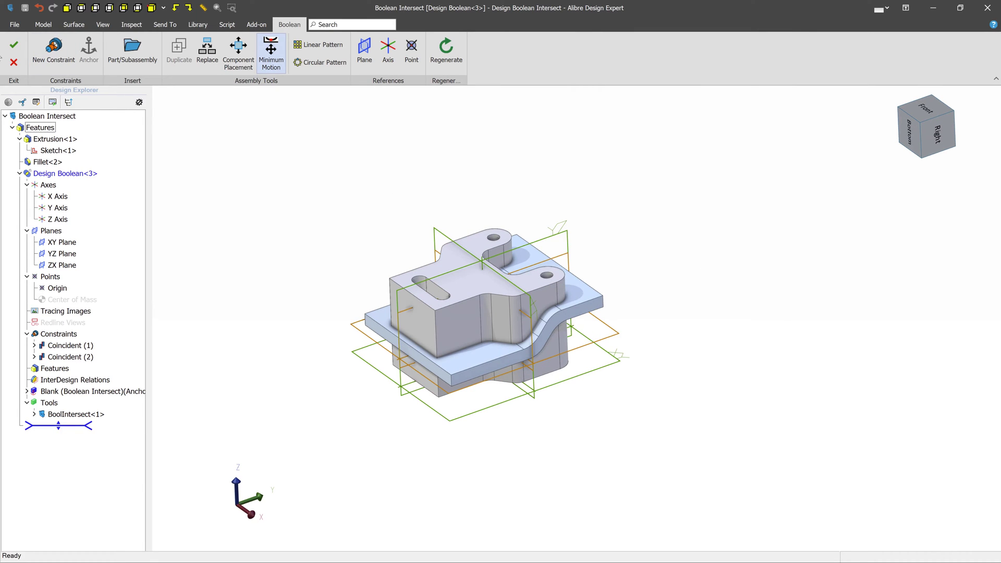
click(14, 48)
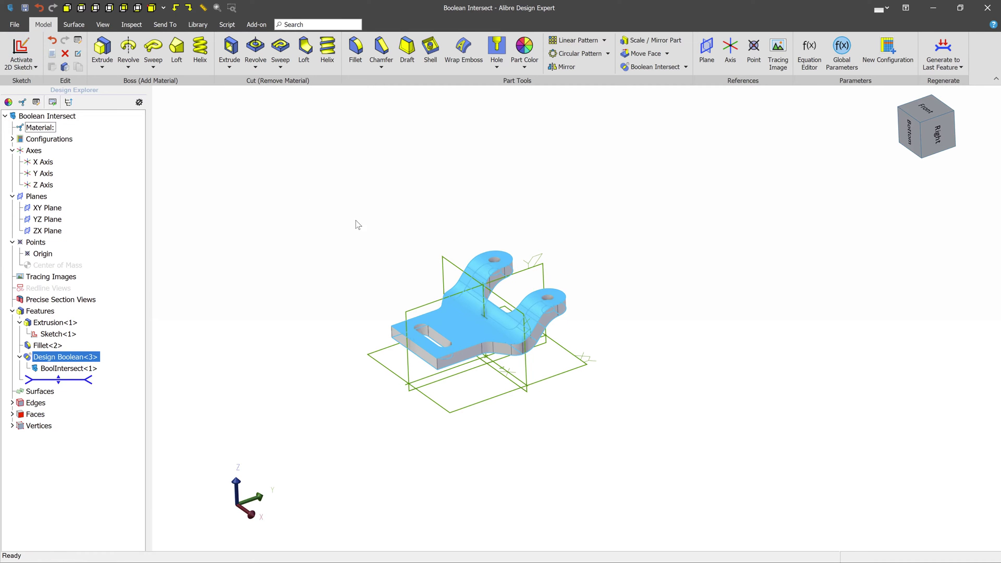
click(417, 275)
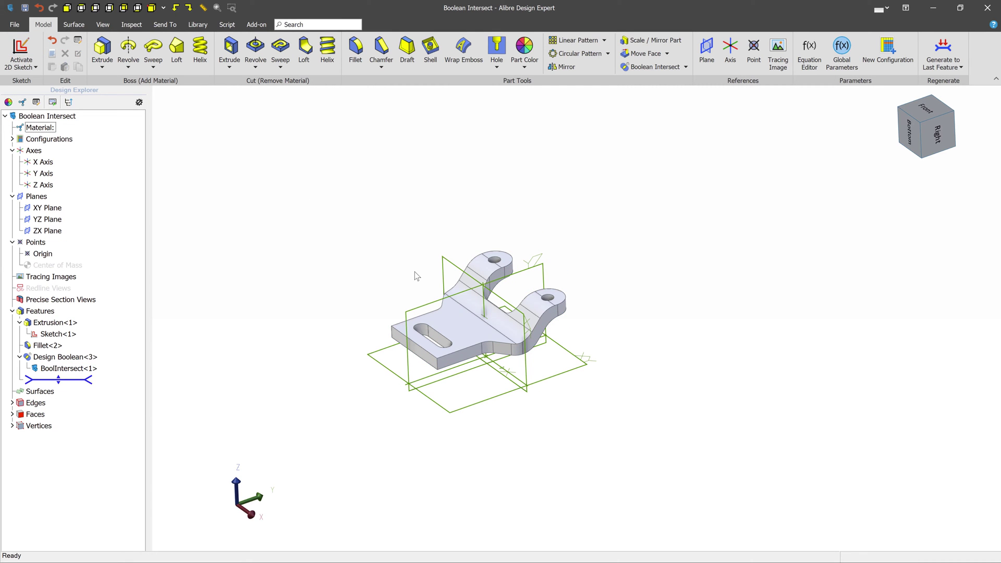
scroll(427, 287, up, 4)
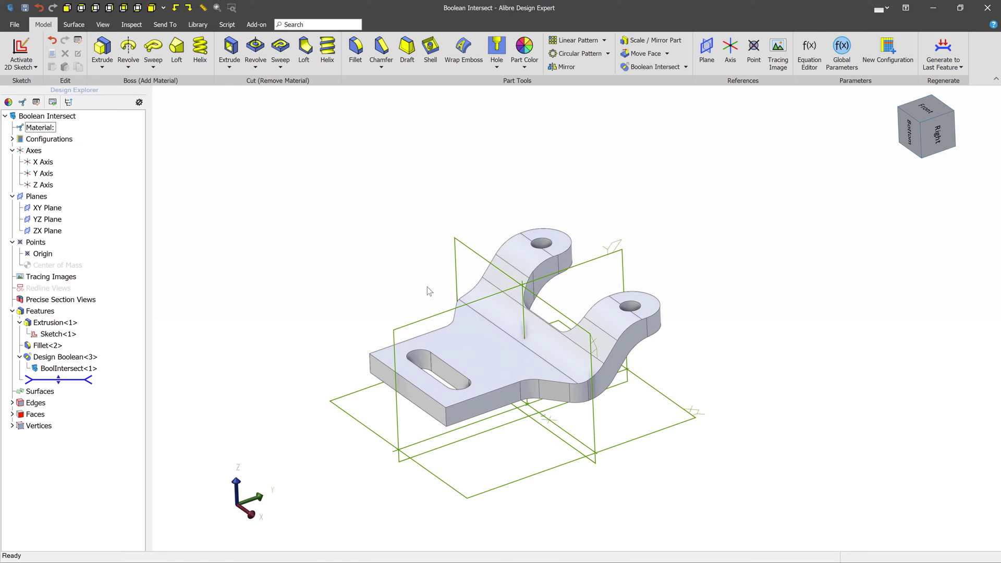